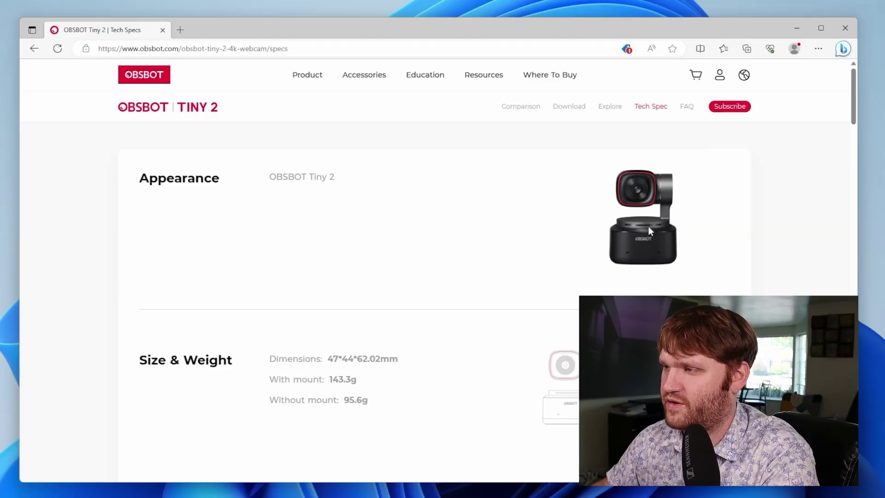
# - Scroll the Tiny 2 tech spec page down from Appearance to the camera specs
pyautogui.scroll(-10, 648, 225)
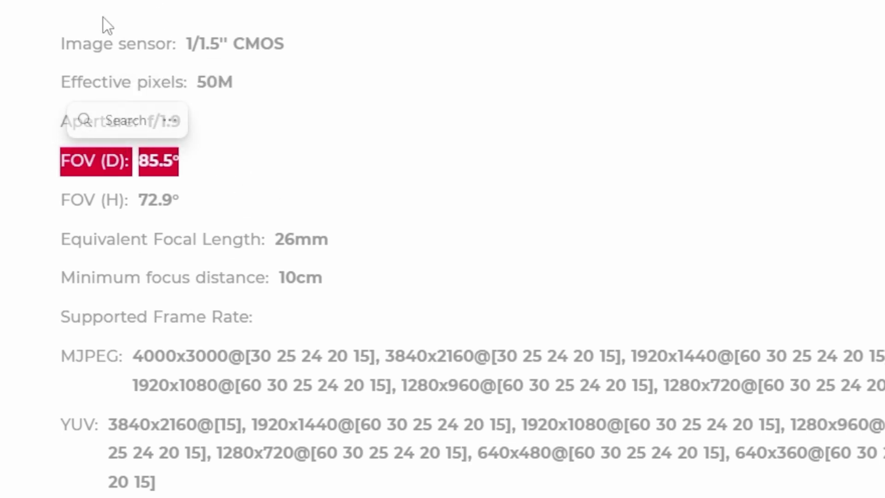
# - Scroll through the Camera specs, highlighting and clearing FOV, 3840x2160 and the supported frame rate list
pyautogui.click(238, 237)
pyautogui.scroll(-2, 242, 235)
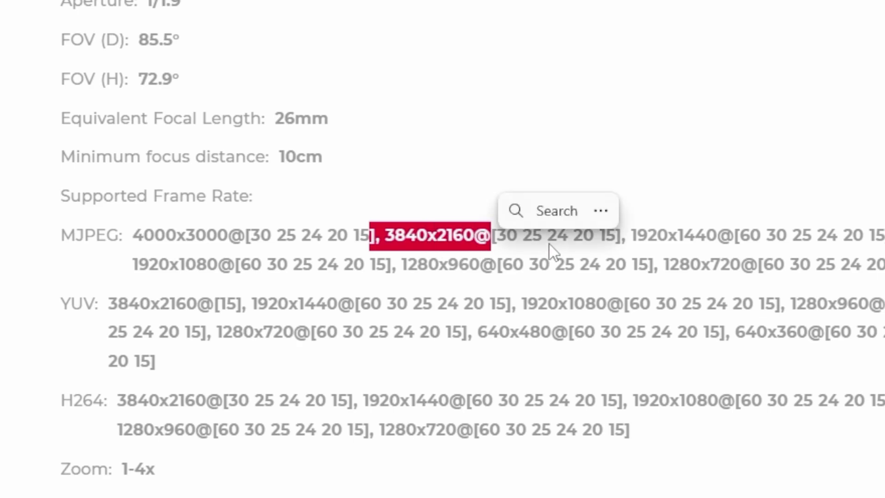
pyautogui.click(511, 238)
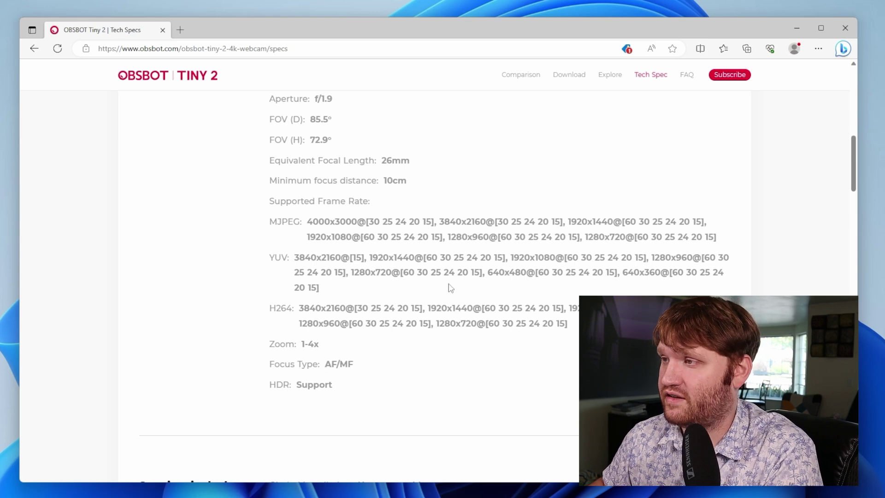
pyautogui.moveTo(264, 203); pyautogui.dragTo(482, 333)
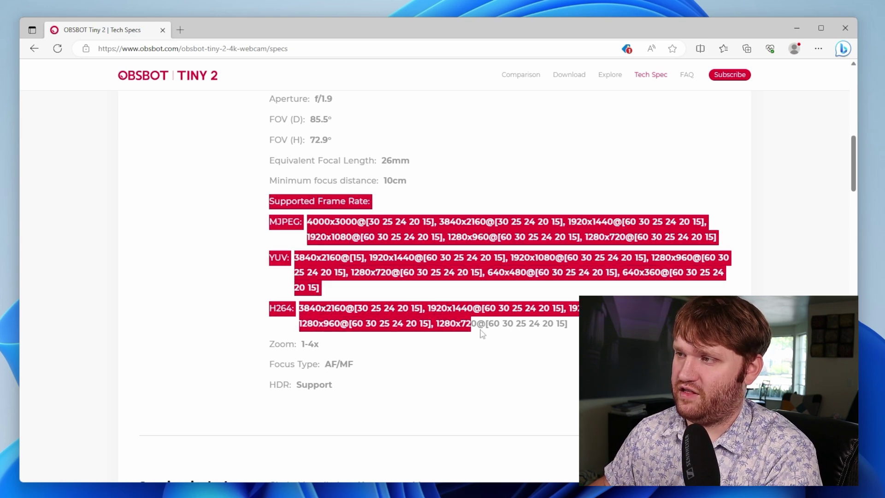
pyautogui.click(126, 137)
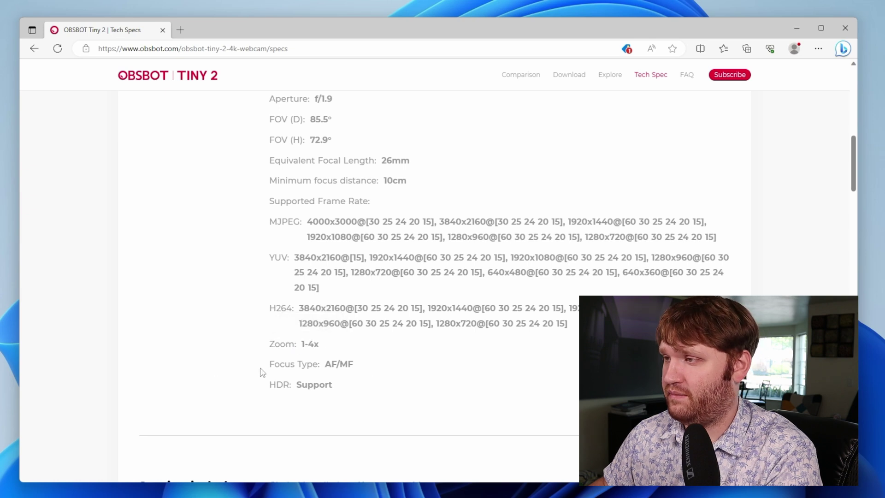
pyautogui.scroll(-3, 335, 331)
# - Scroll past Audio, Power and System Requirements down to the Auxiliary App section
pyautogui.scroll(-3, 398, 364)
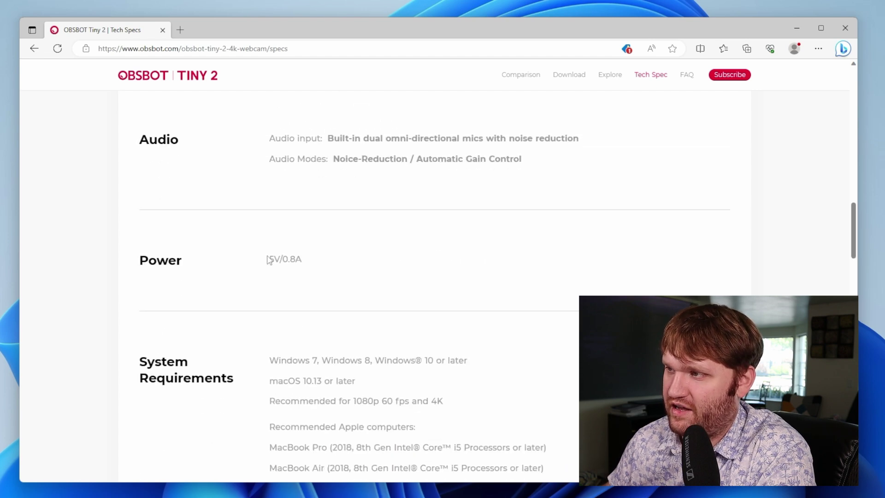
pyautogui.scroll(-2, 511, 408)
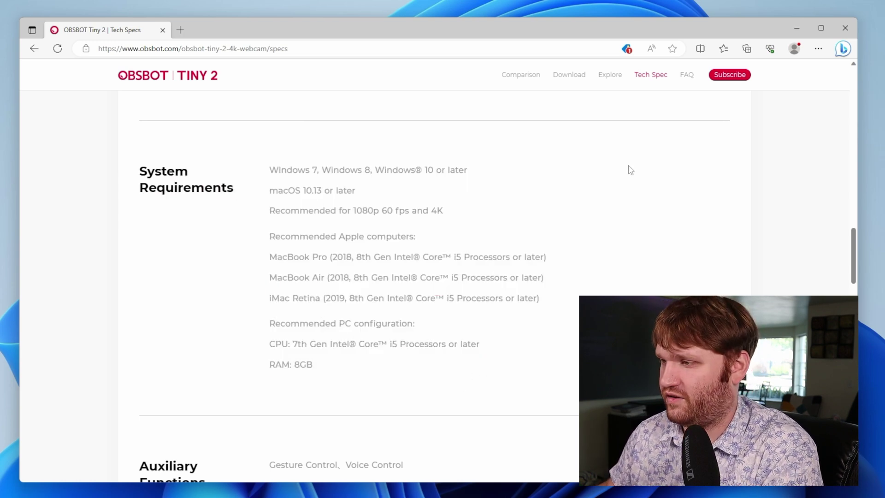
pyautogui.scroll(-7, 629, 170)
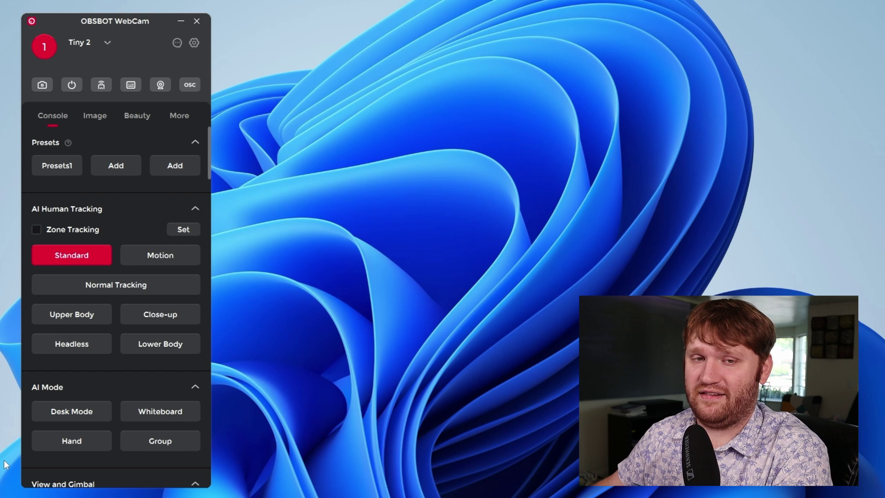
# - Open the Video Preview window with its 1080 P30 recording and snapshot controls
pyautogui.click(42, 85)
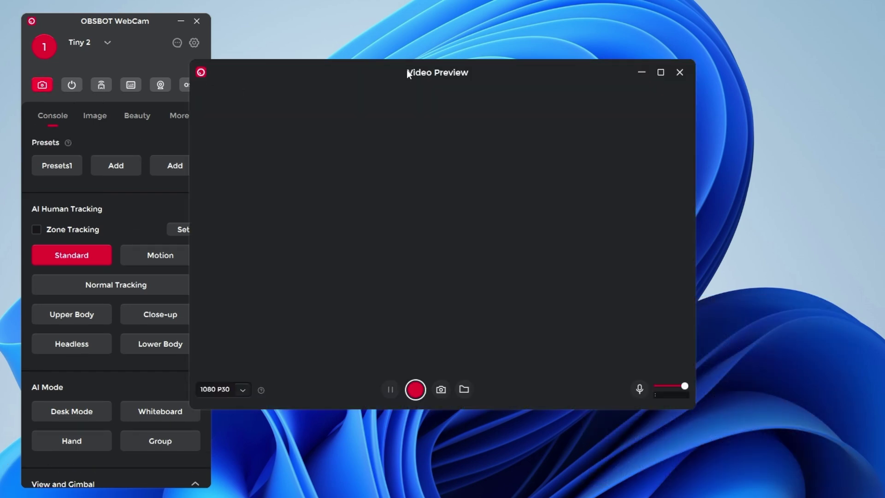
# - Move the Video Preview window up and right and set its resolution to 4K P30
pyautogui.moveTo(407, 73); pyautogui.dragTo(448, 39)
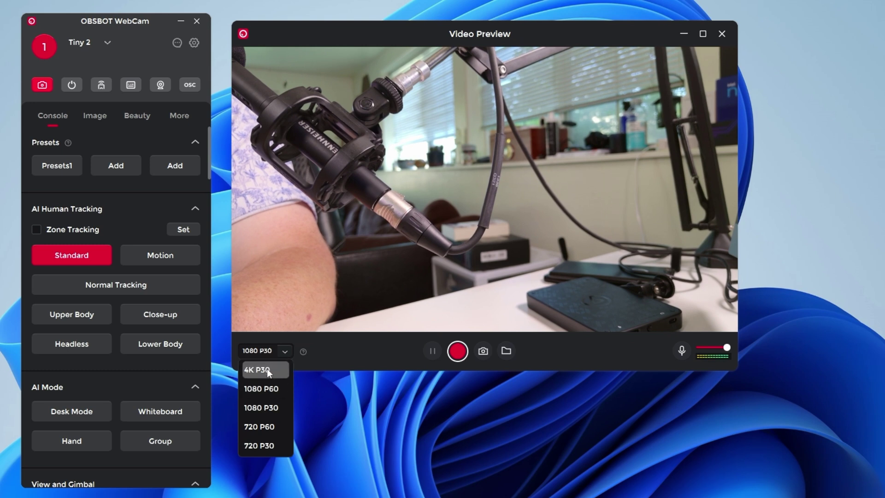
pyautogui.click(261, 369)
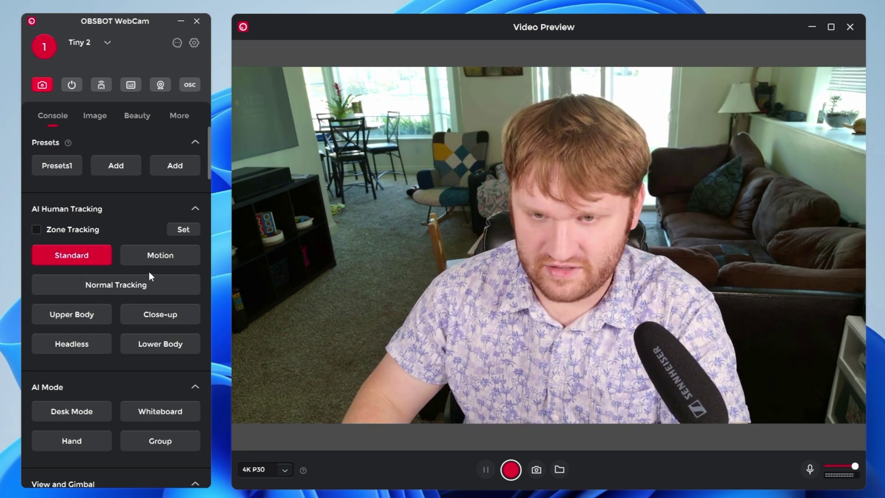
# - Enable Normal Tracking and frame the tracked shot on the Upper Body
pyautogui.click(123, 286)
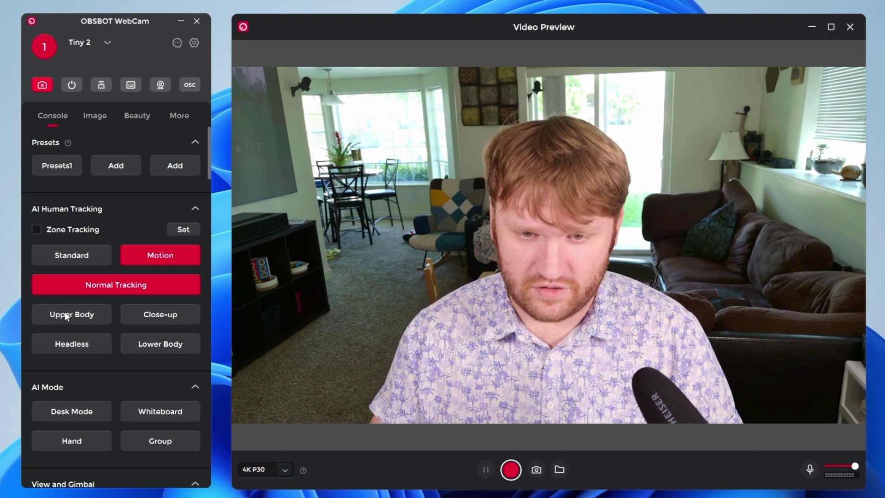
pyautogui.click(65, 311)
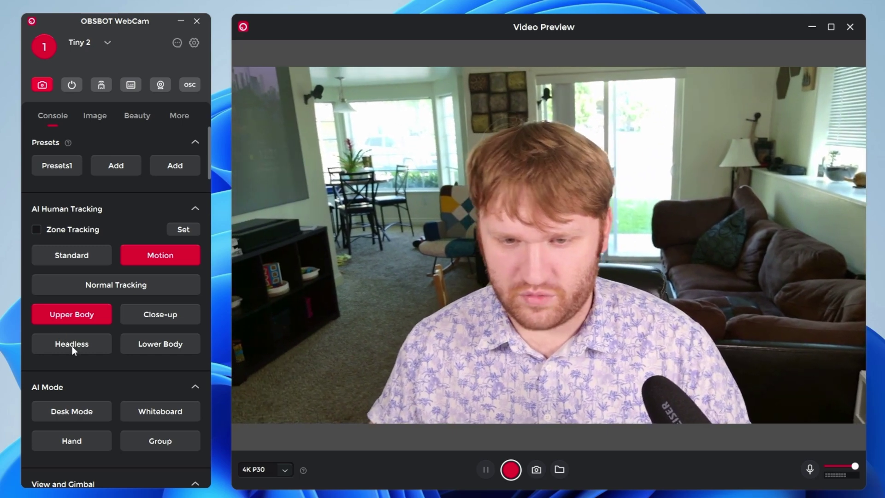
# - Cycle through Headless, Close-up and Lower Body framings, then turn Lower Body off
pyautogui.click(72, 345)
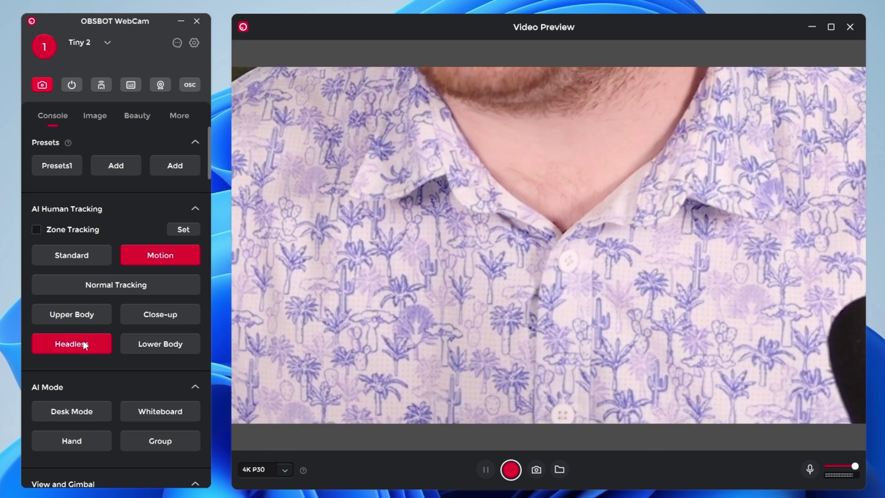
pyautogui.click(84, 339)
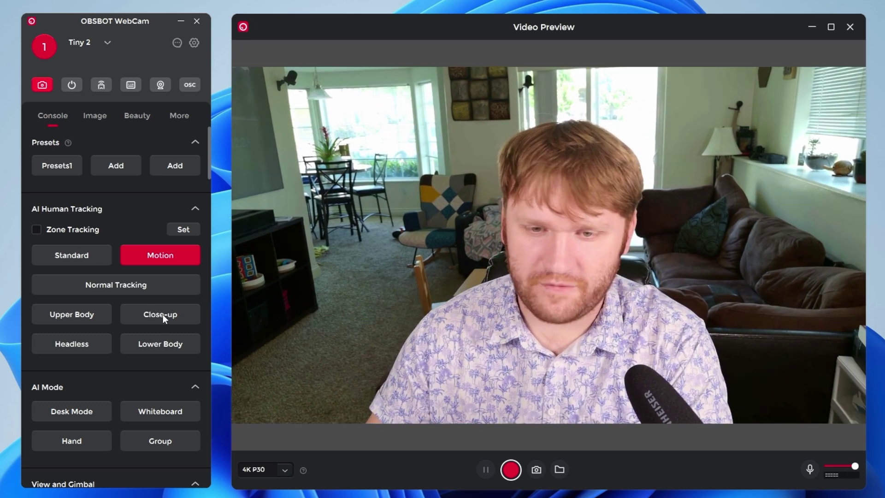
pyautogui.click(162, 314)
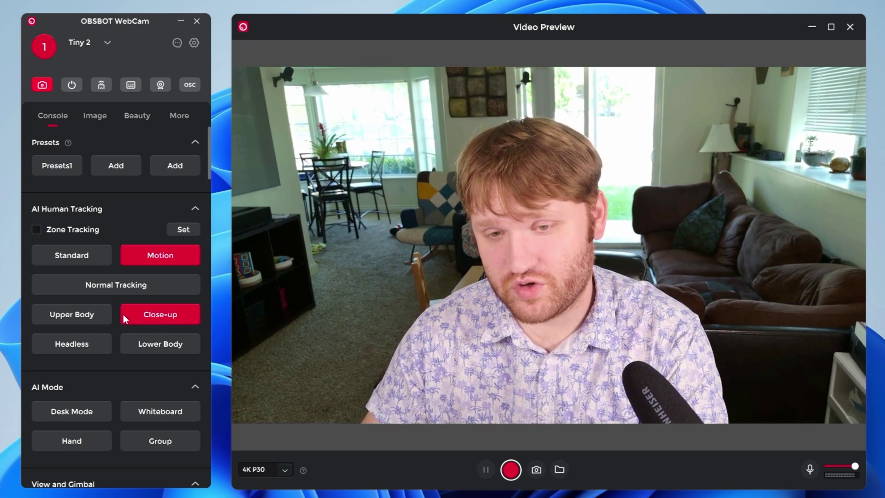
pyautogui.click(143, 343)
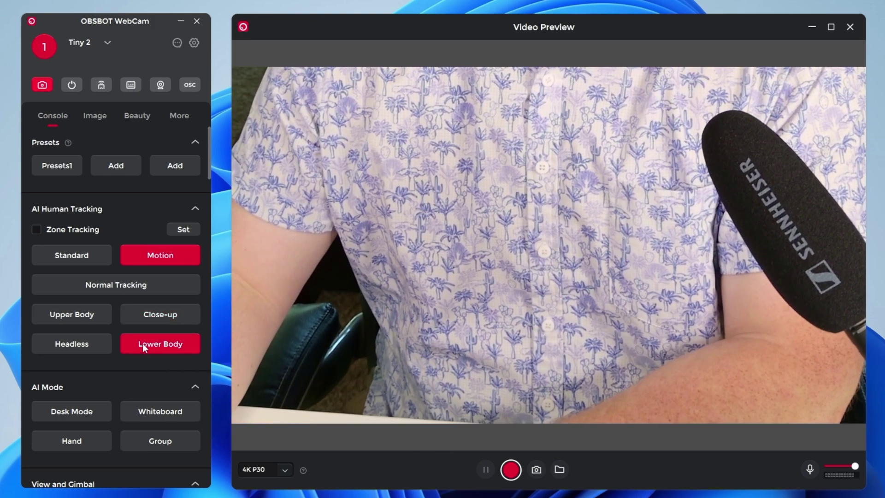
pyautogui.click(142, 345)
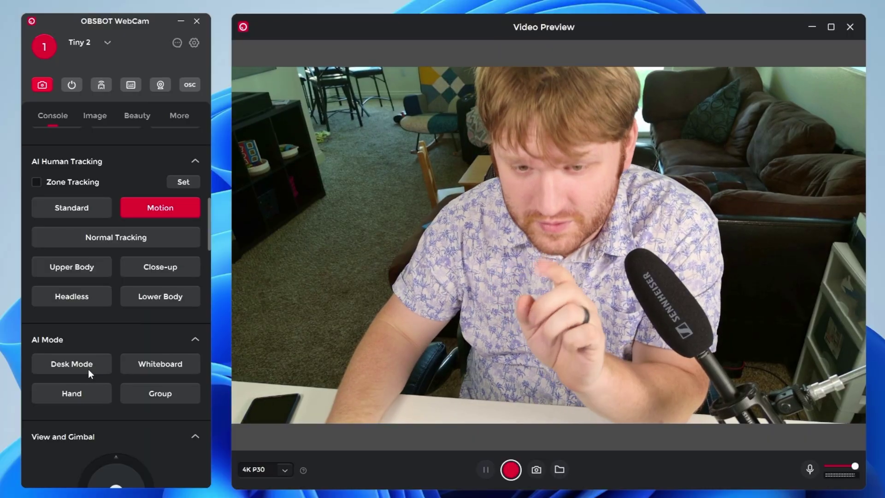
# - Switch on Desk Mode for an overhead keyboard view, then turn it off again
pyautogui.click(89, 364)
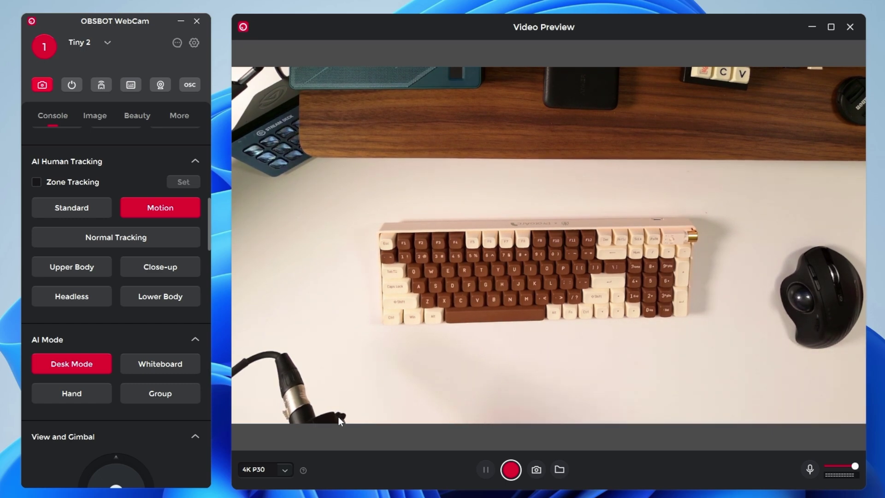
pyautogui.click(79, 364)
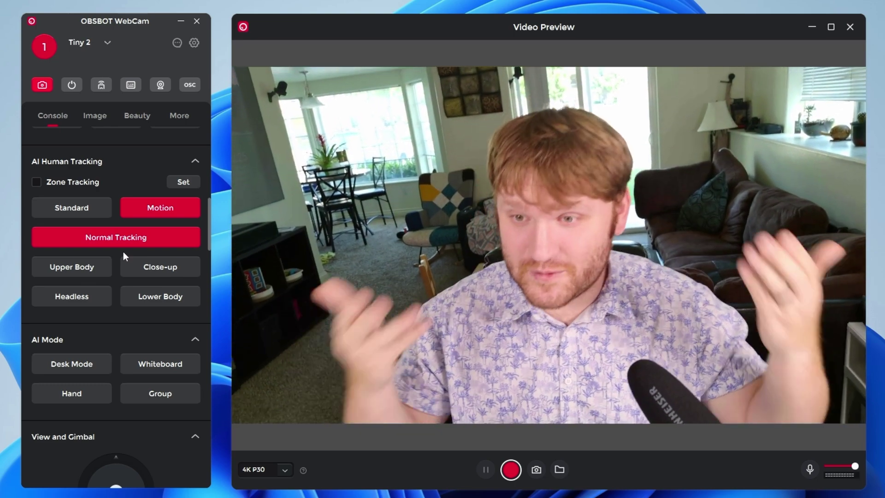
pyautogui.scroll(-1, 123, 251)
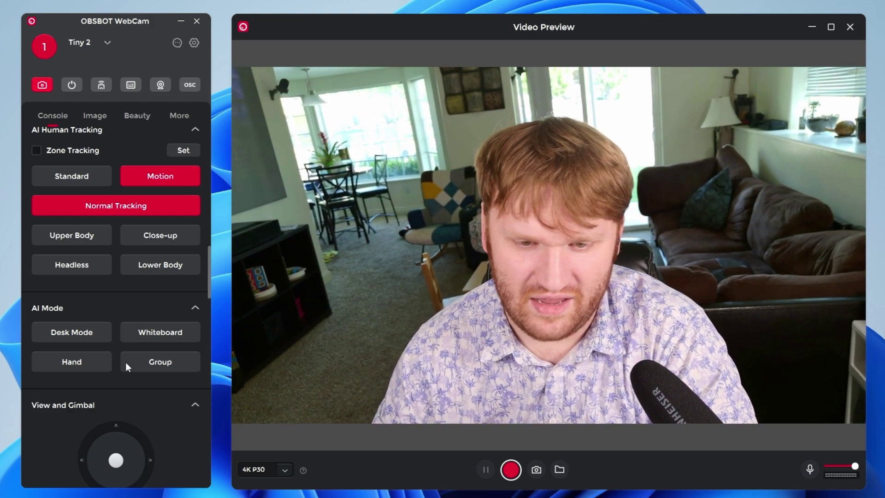
pyautogui.click(104, 358)
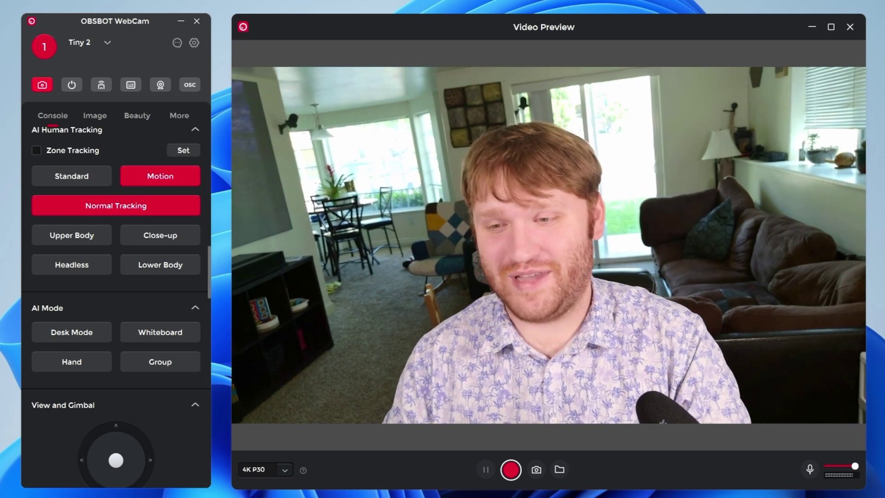
# - Disable Normal Tracking and pan and tilt the camera with the gimbal joystick
pyautogui.scroll(-1, 148, 331)
pyautogui.scroll(-1, 120, 410)
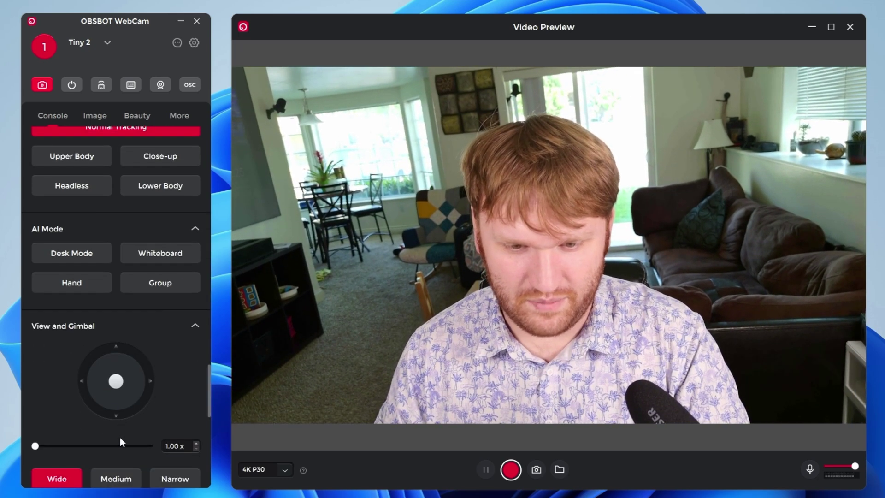
pyautogui.scroll(-1, 120, 441)
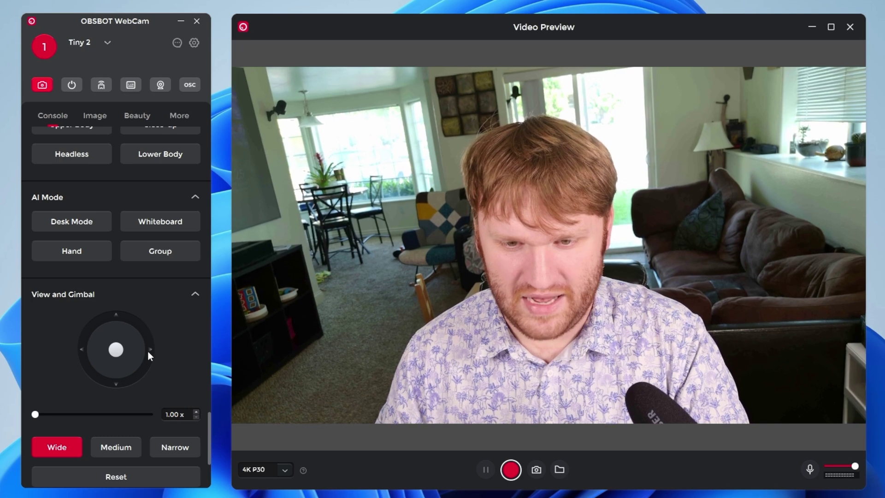
pyautogui.scroll(3, 77, 353)
pyautogui.click(116, 177)
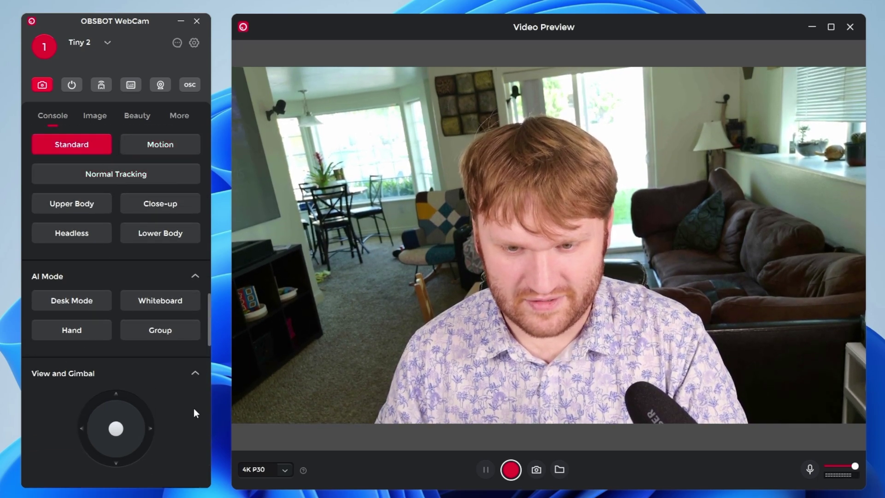
pyautogui.scroll(-2, 123, 375)
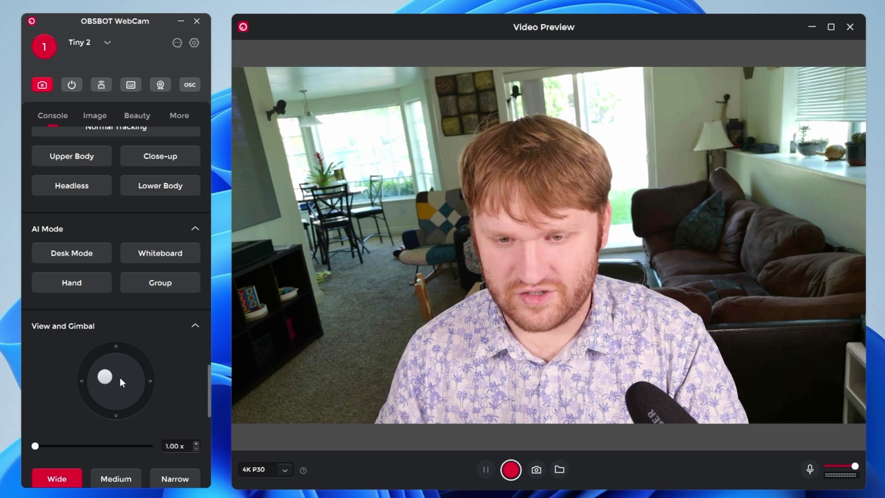
pyautogui.moveTo(119, 382); pyautogui.dragTo(98, 409)
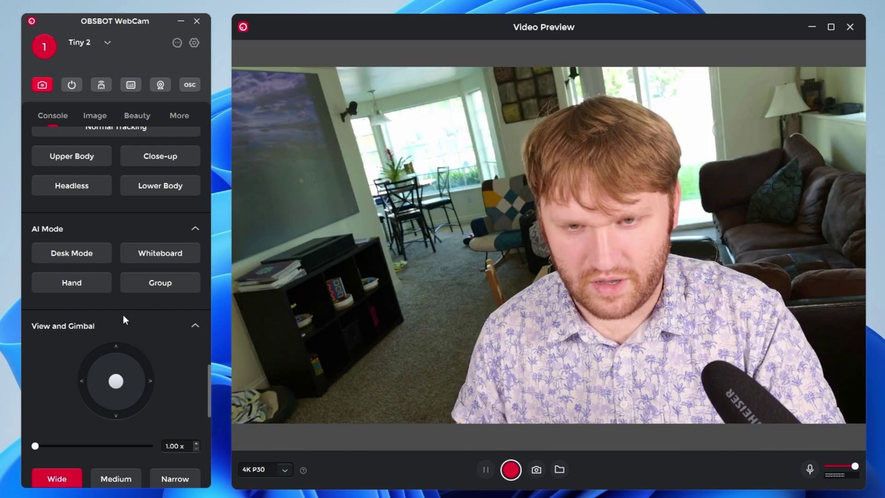
# - Turn off subject tracking, try zooming up to 2.41x, then return to 1.00x Wide view
pyautogui.scroll(3, 123, 315)
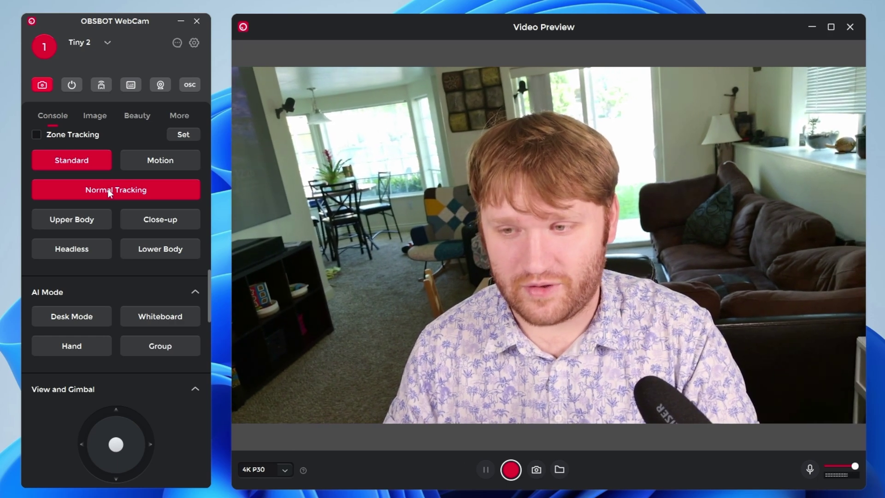
pyautogui.click(109, 192)
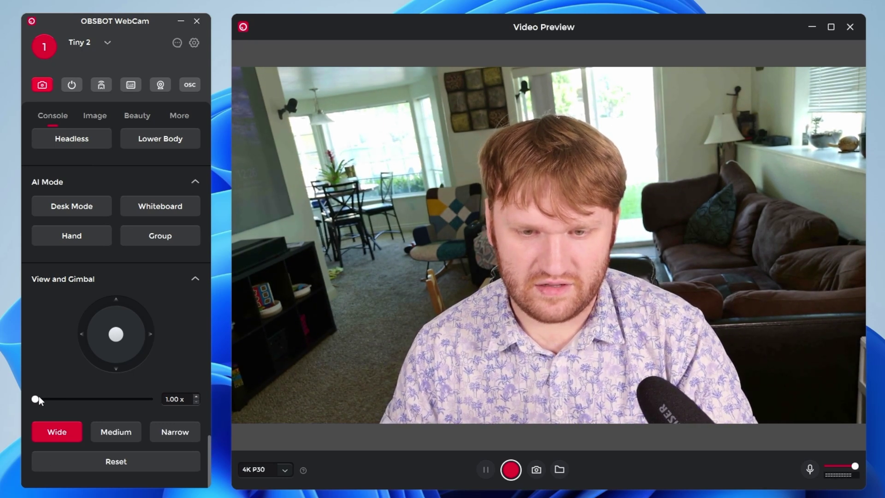
pyautogui.moveTo(37, 399)
pyautogui.mouseDown()
pyautogui.moveTo(115, 401)
pyautogui.moveTo(39, 400)
pyautogui.mouseUp()
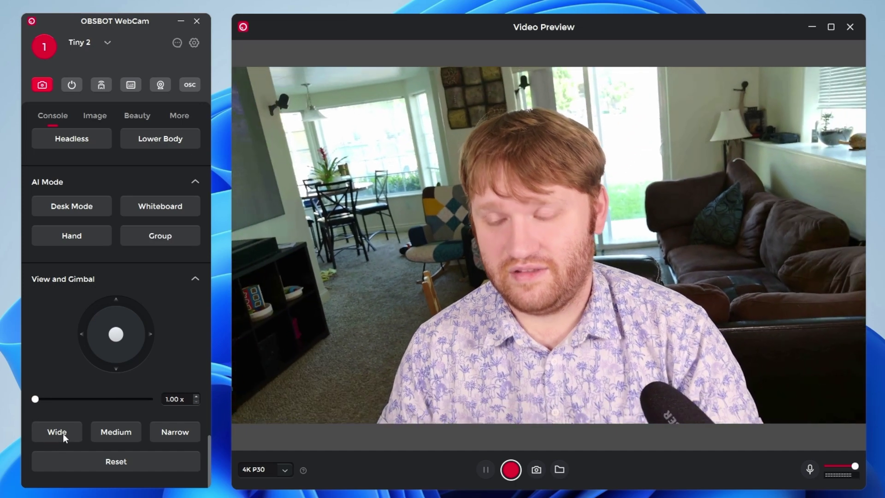
pyautogui.click(63, 433)
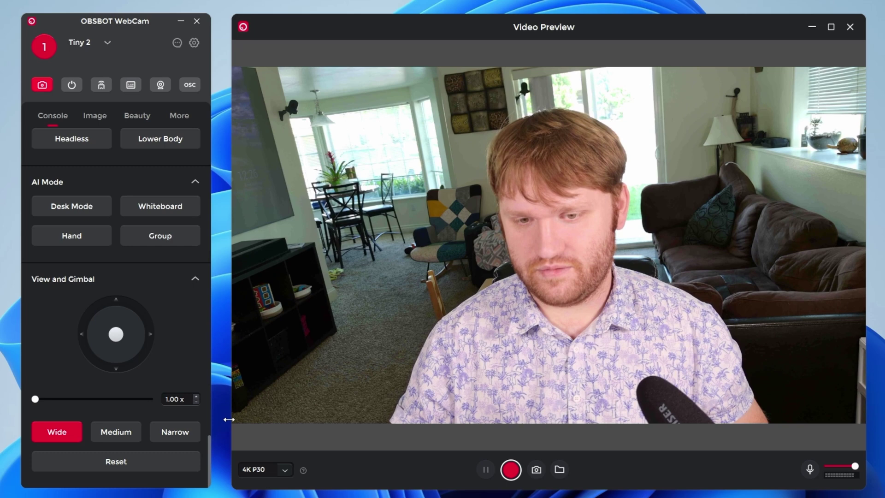
# - Try the Medium and Narrow fields of view, then bring up the Image settings
pyautogui.click(126, 434)
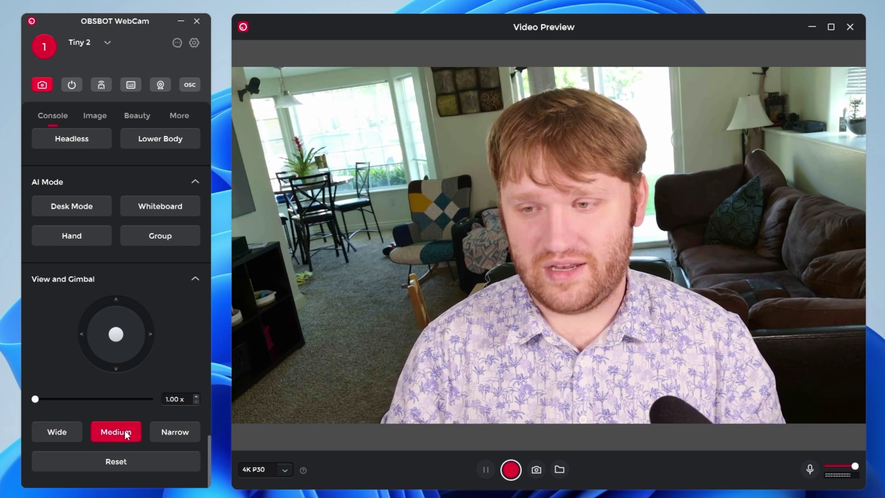
pyautogui.click(162, 430)
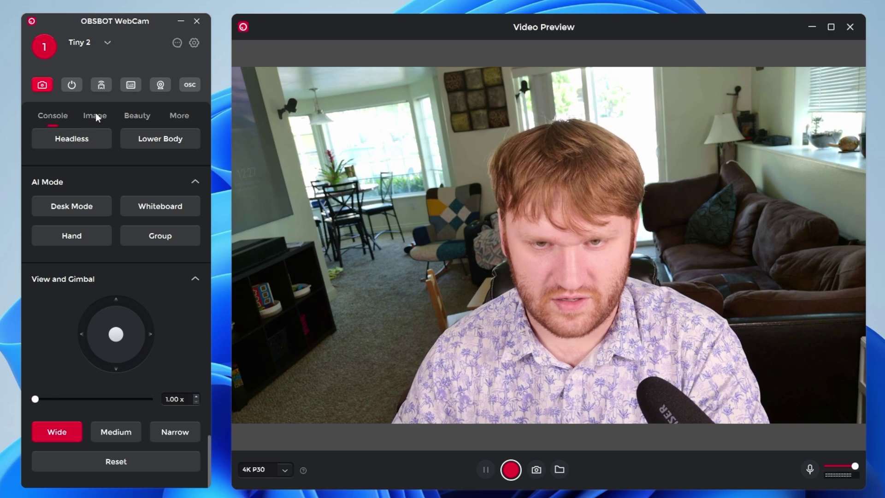
pyautogui.click(96, 115)
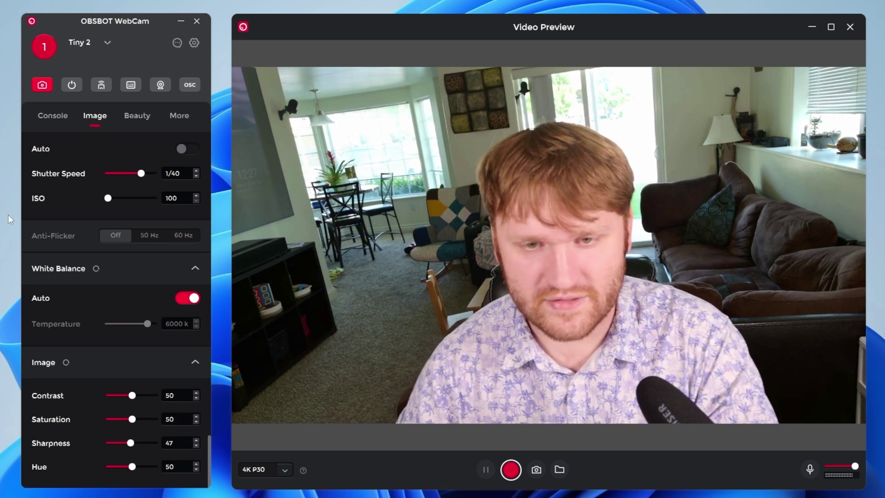
# - Test ISO 500 for brightness, return ISO to 100, and set shutter speed to 1/80
pyautogui.click(112, 198)
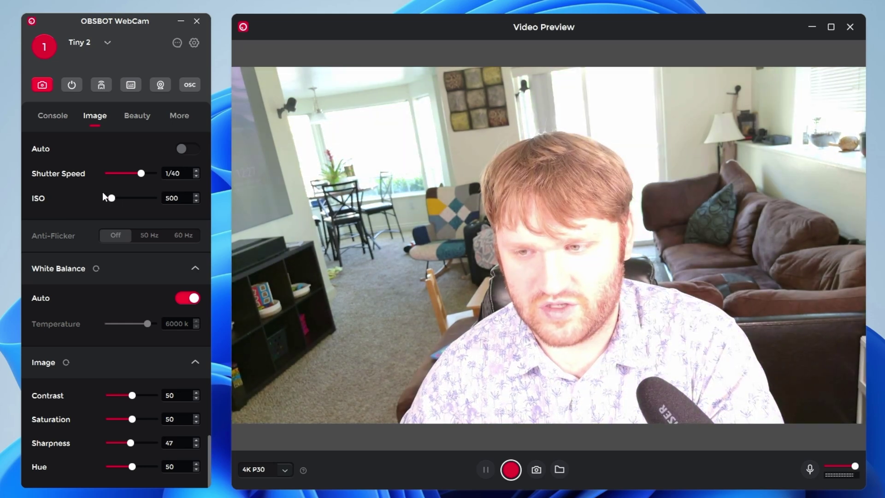
pyautogui.click(108, 198)
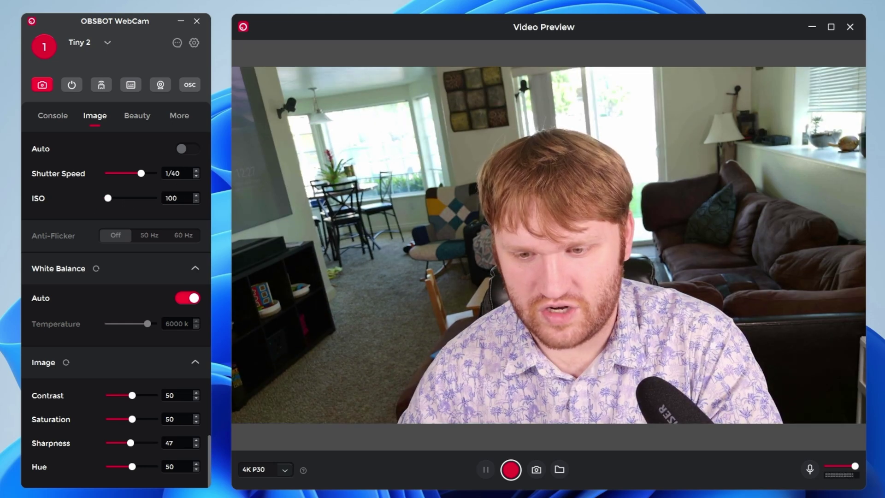
pyautogui.click(197, 171)
pyautogui.scroll(-1, 186, 175)
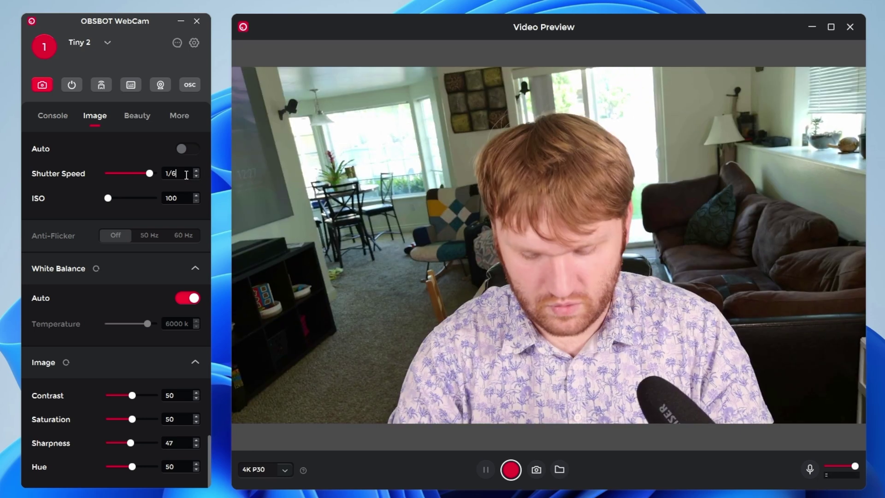
pyautogui.scroll(1, 186, 175)
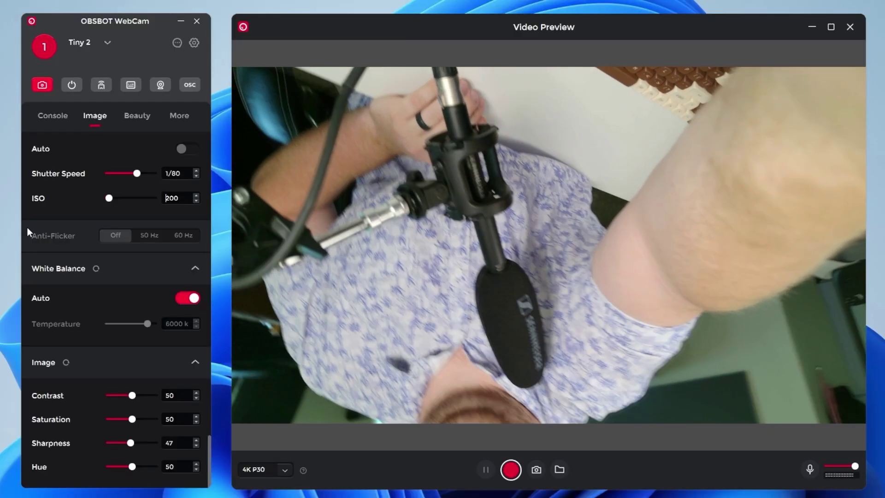
# - Apply ISO 200 and lower sharpness to 40
pyautogui.hotkey('ctrl', 'a')
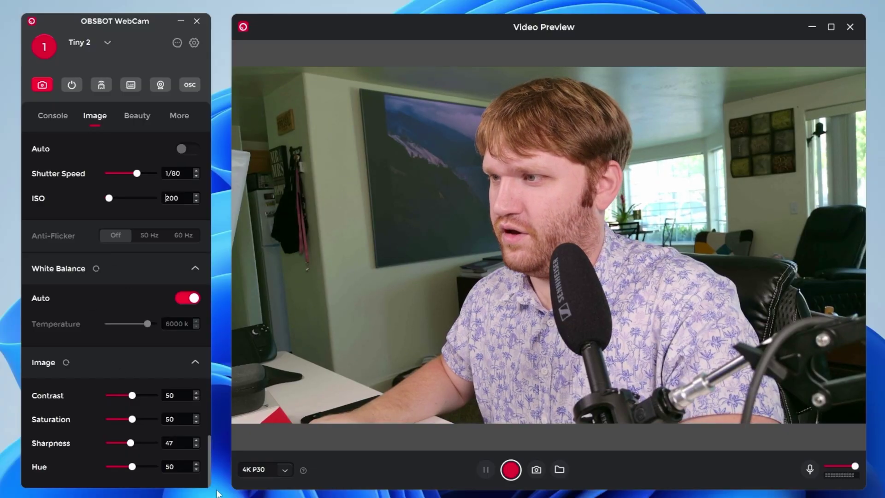
pyautogui.click(196, 445)
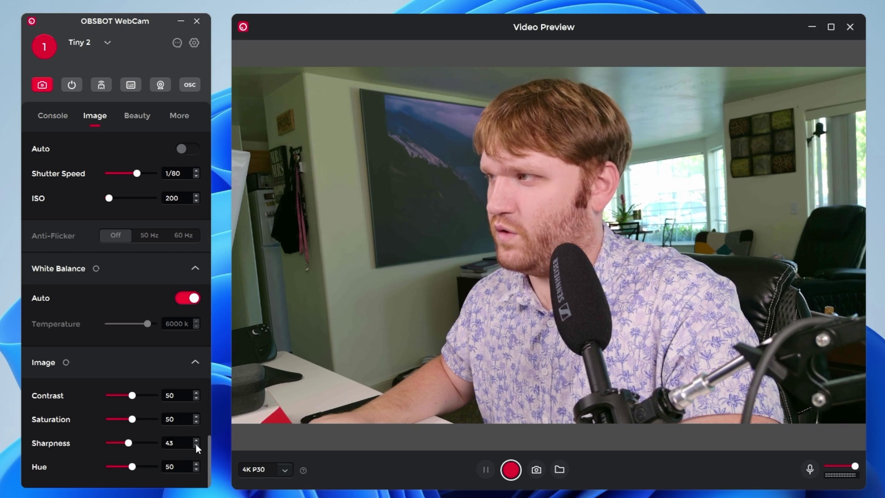
pyautogui.click(196, 446)
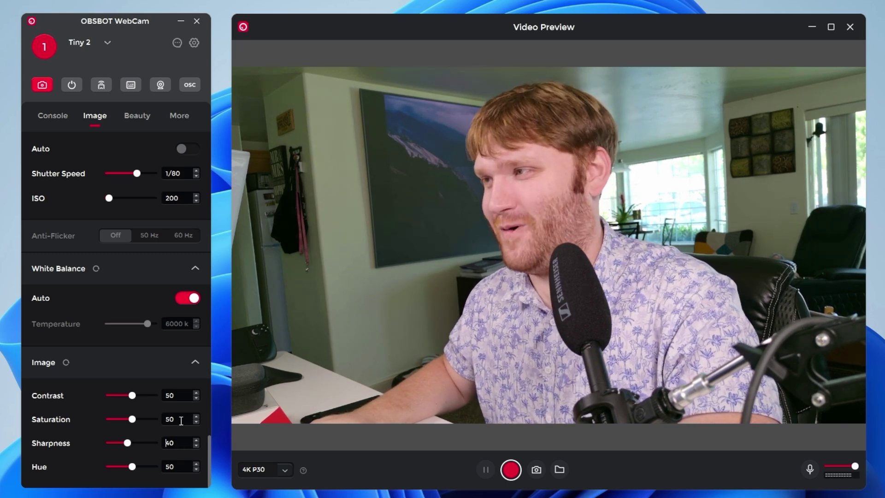
pyautogui.scroll(2, 189, 381)
# - Turn off automatic white balance and lower the colour temperature to 5100 K
pyautogui.click(189, 378)
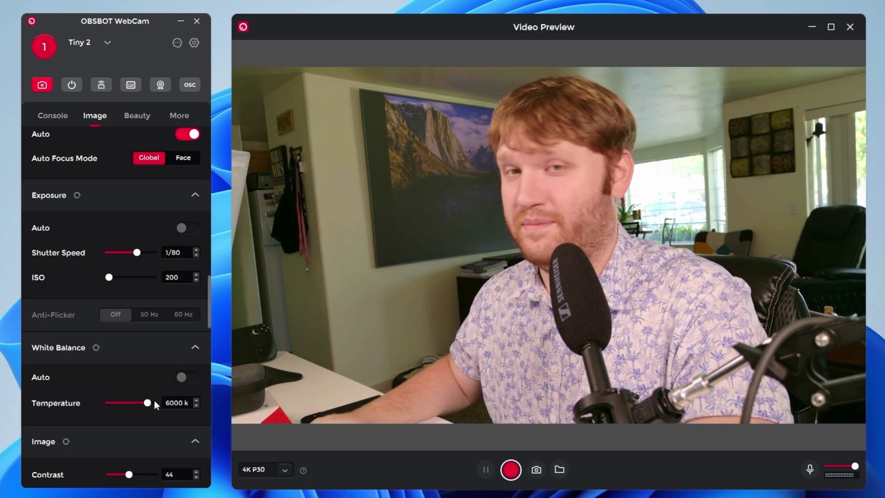
pyautogui.moveTo(147, 402); pyautogui.dragTo(141, 404)
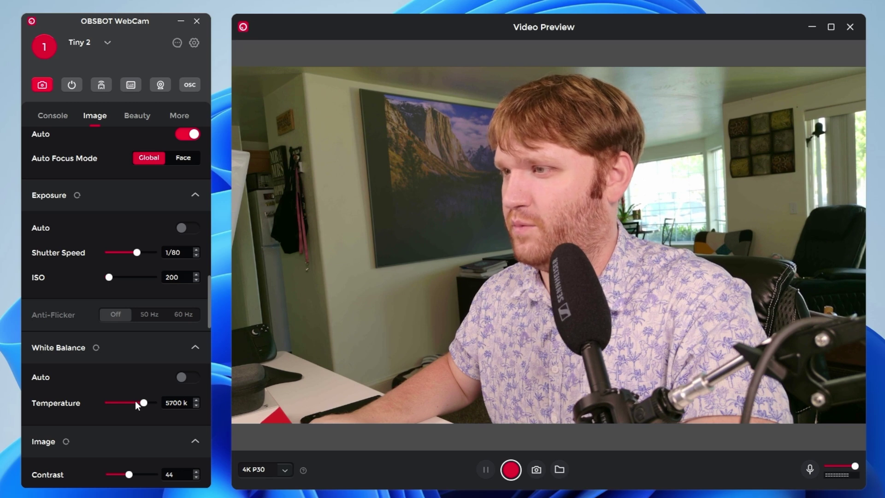
pyautogui.click(136, 402)
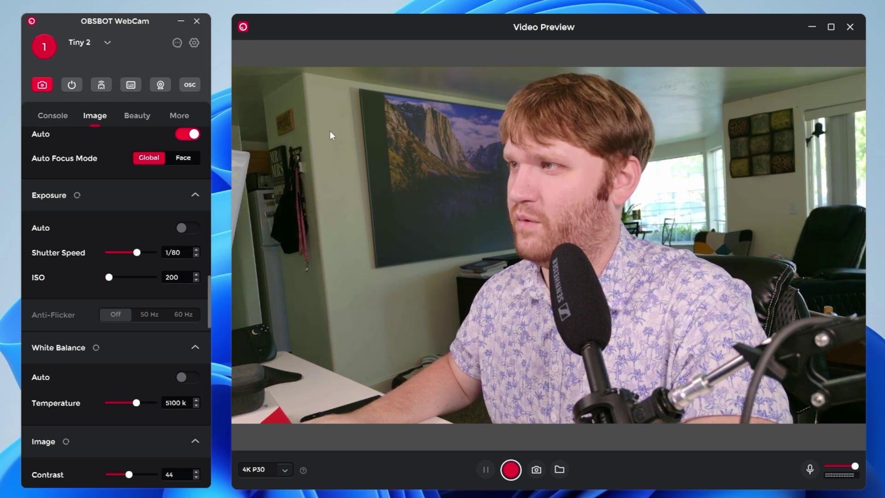
pyautogui.scroll(-1, 125, 360)
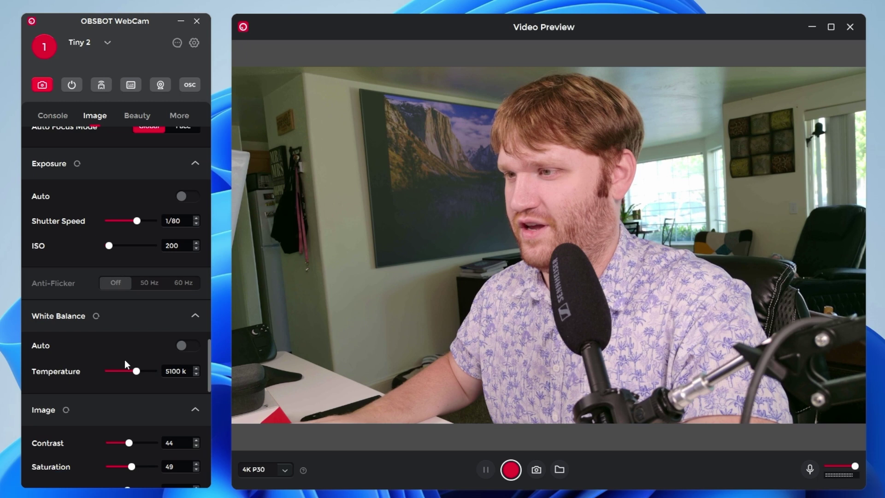
pyautogui.scroll(-2, 104, 387)
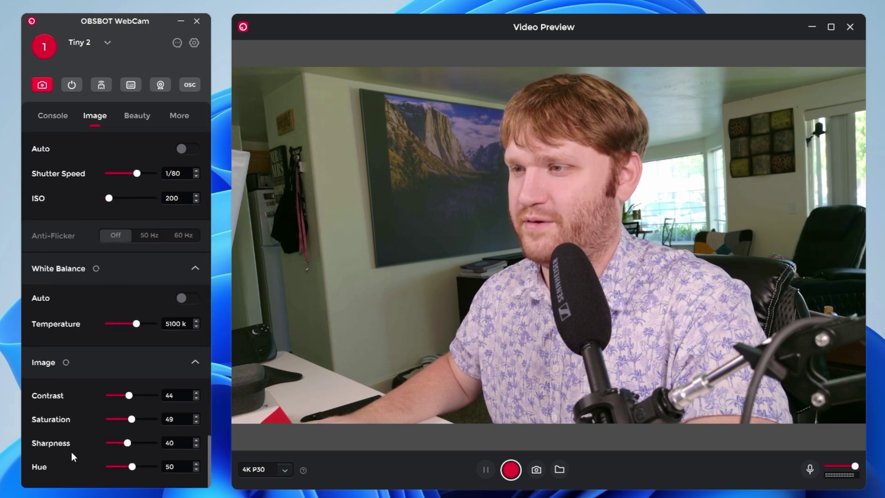
pyautogui.scroll(6, 101, 377)
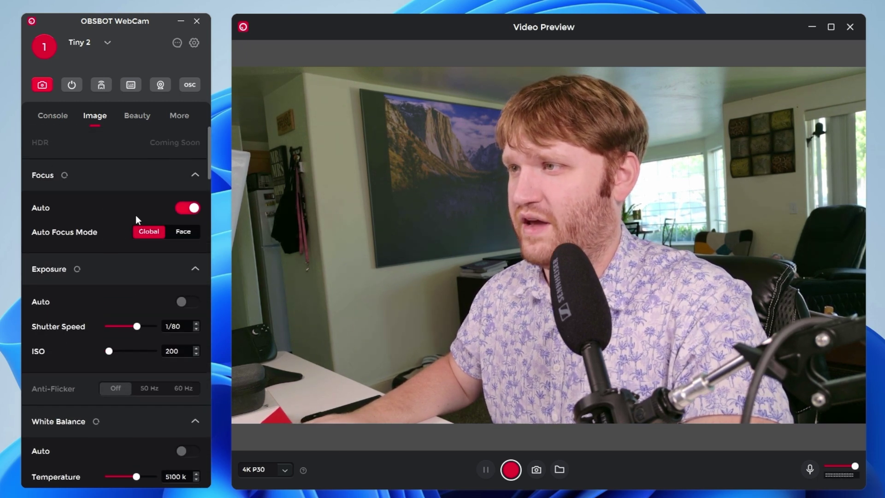
# - Switch to manual focus, blur and re-sharpen the picture, then enable Normal Tracking
pyautogui.click(186, 208)
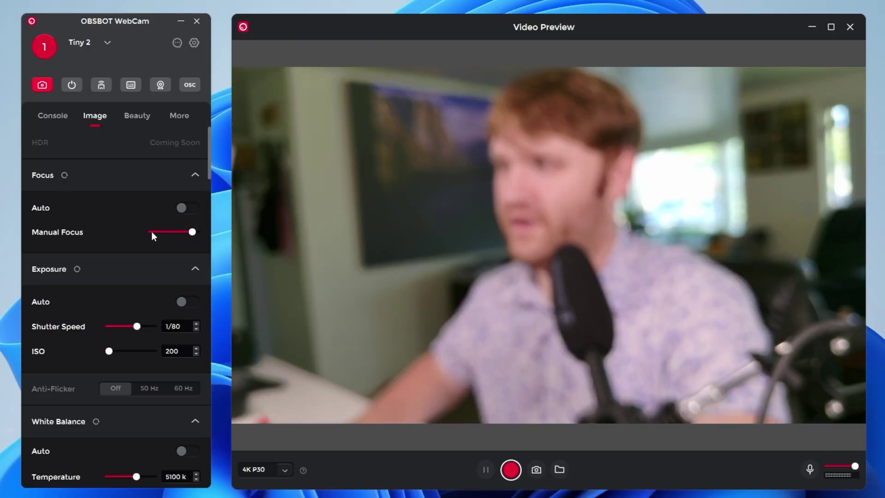
pyautogui.click(151, 231)
pyautogui.click(161, 232)
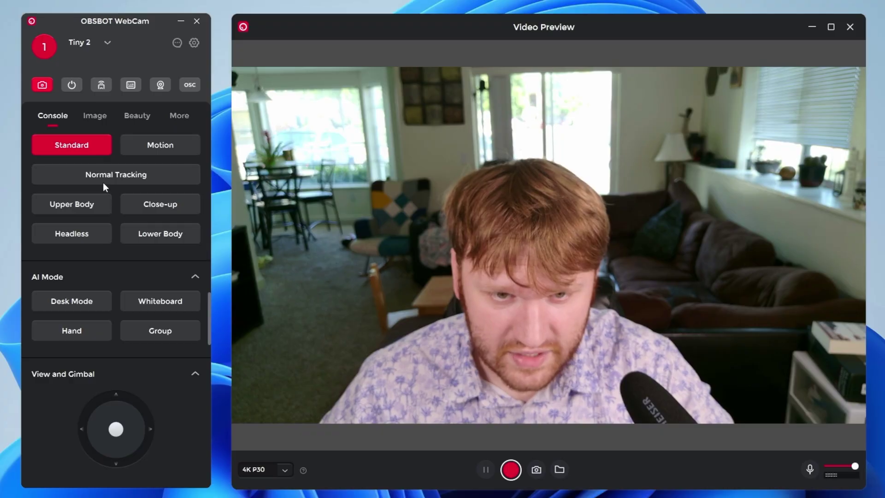
pyautogui.click(104, 176)
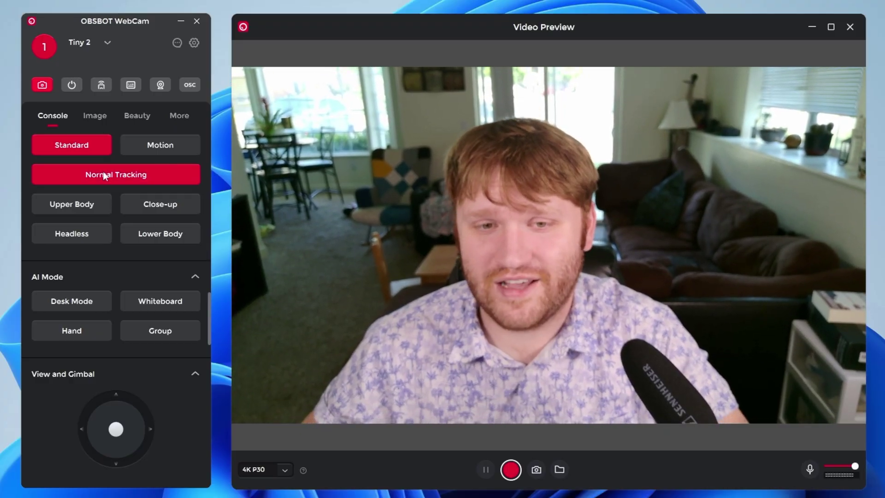
# - Turn Normal Tracking off, re-enable Focus Auto, and bring up the Beauty settings
pyautogui.click(103, 172)
pyautogui.click(97, 115)
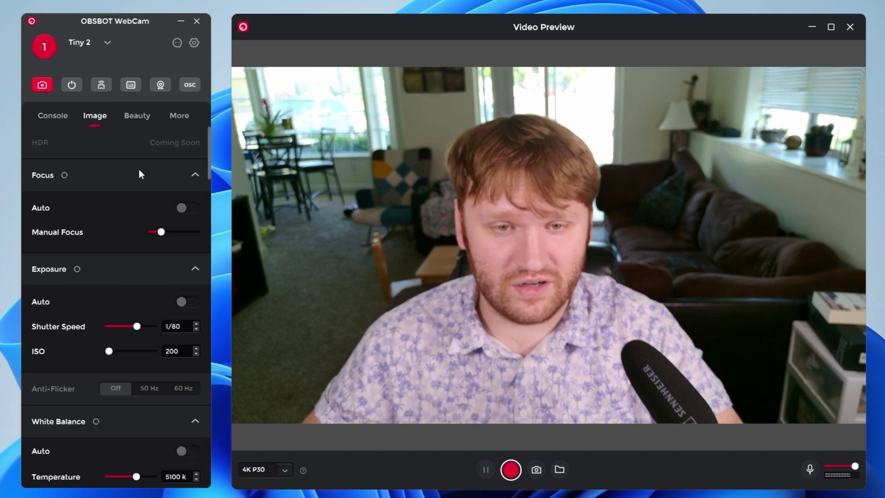
pyautogui.click(182, 208)
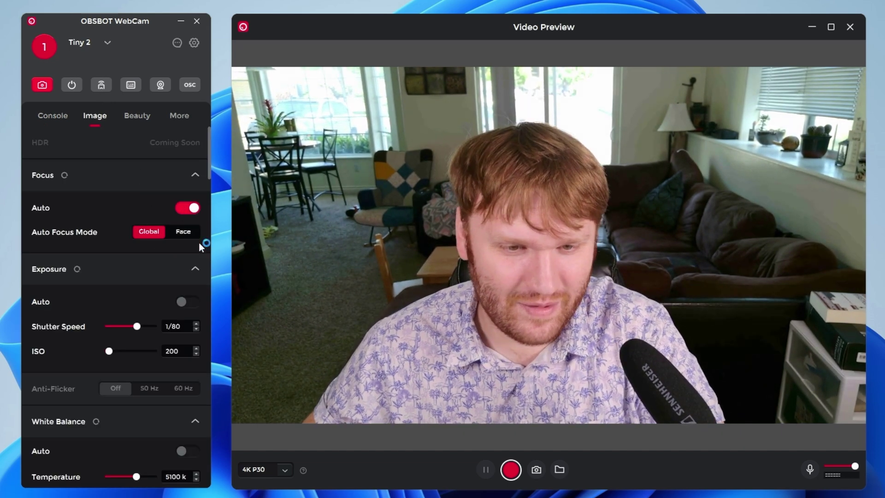
pyautogui.click(129, 117)
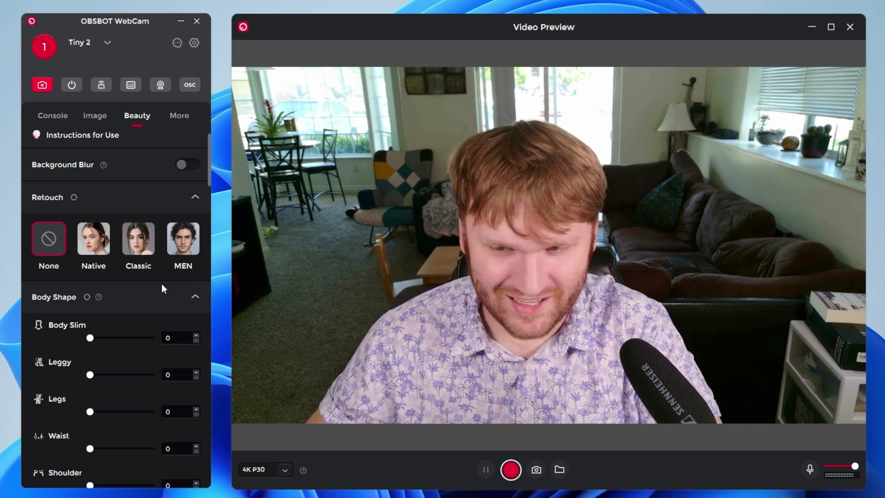
# - Raise the Head reshaping slider, then reset it to 0
pyautogui.scroll(-1, 161, 288)
pyautogui.scroll(-3, 161, 286)
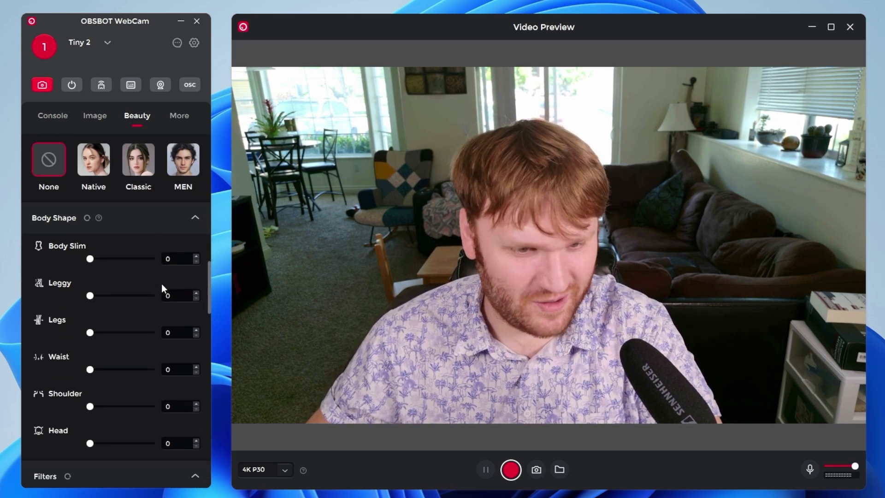
pyautogui.scroll(-1, 144, 318)
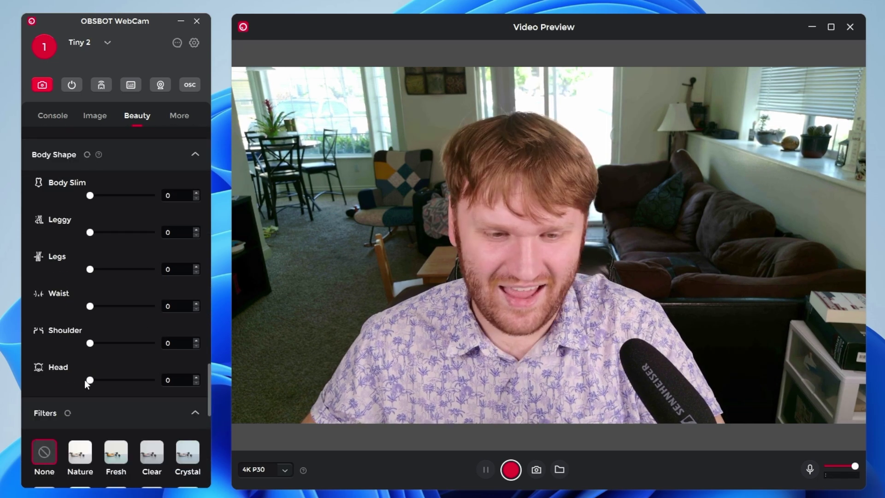
pyautogui.moveTo(107, 383); pyautogui.dragTo(138, 379)
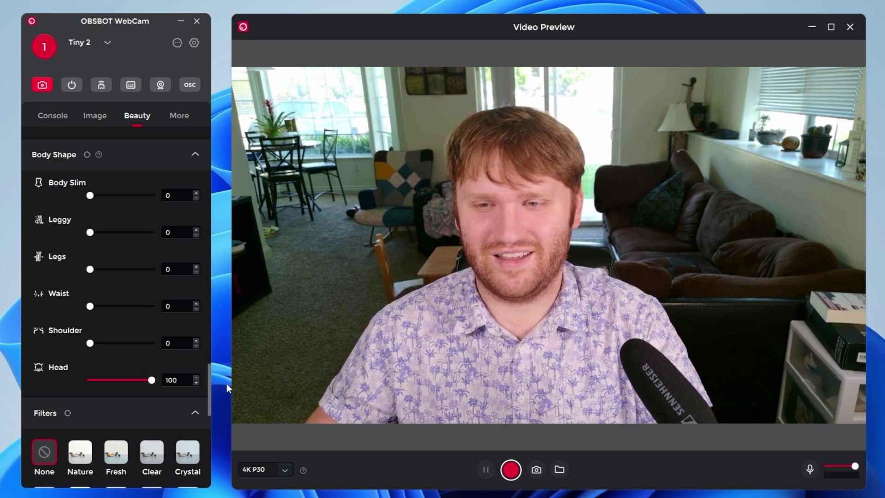
pyautogui.moveTo(151, 380); pyautogui.dragTo(33, 380)
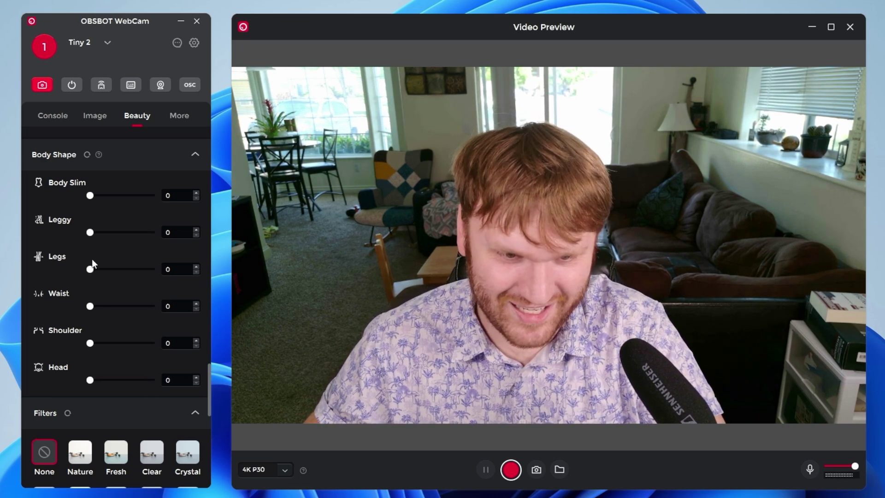
# - Apply the Fresh filter at level 50 and show the sleep and gesture settings
pyautogui.scroll(1, 64, 220)
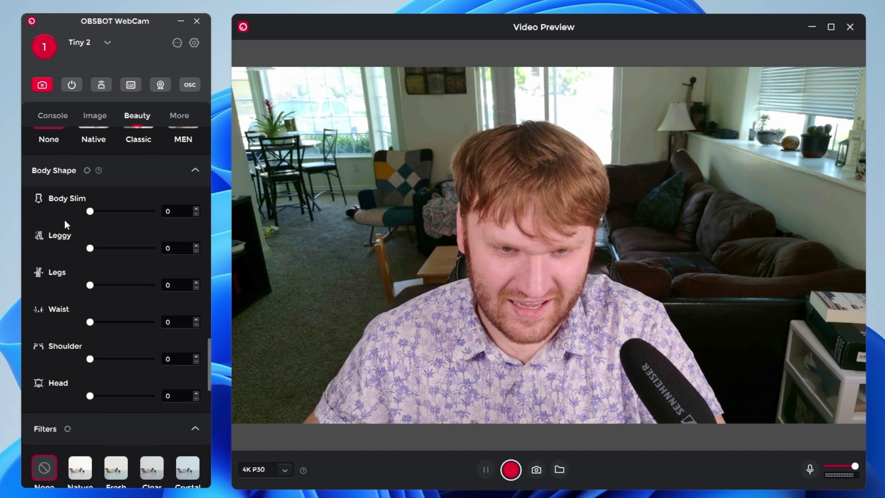
pyautogui.scroll(-2, 64, 219)
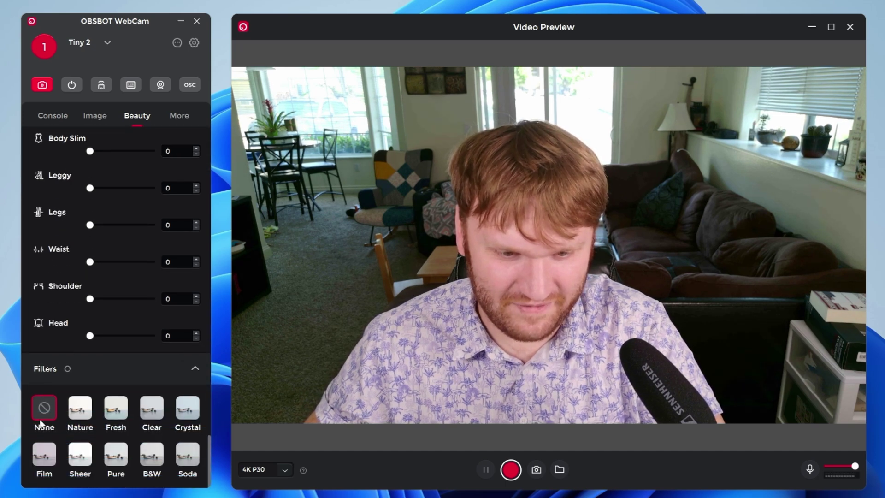
pyautogui.click(116, 408)
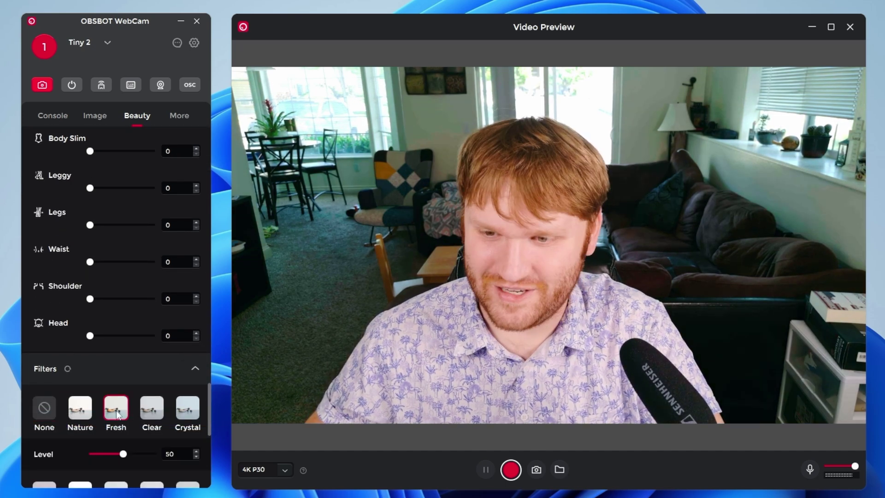
pyautogui.click(180, 115)
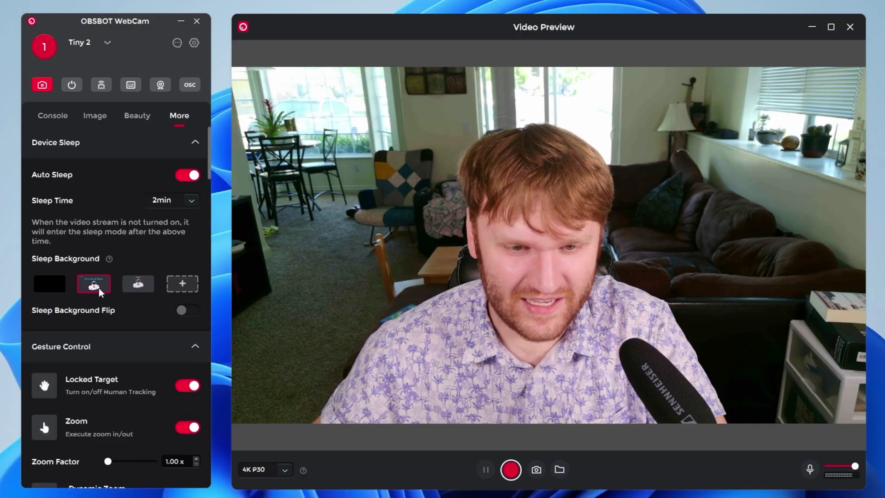
# - Scroll through the Gesture Control and Voice Control sections of the More settings
pyautogui.scroll(-2, 122, 319)
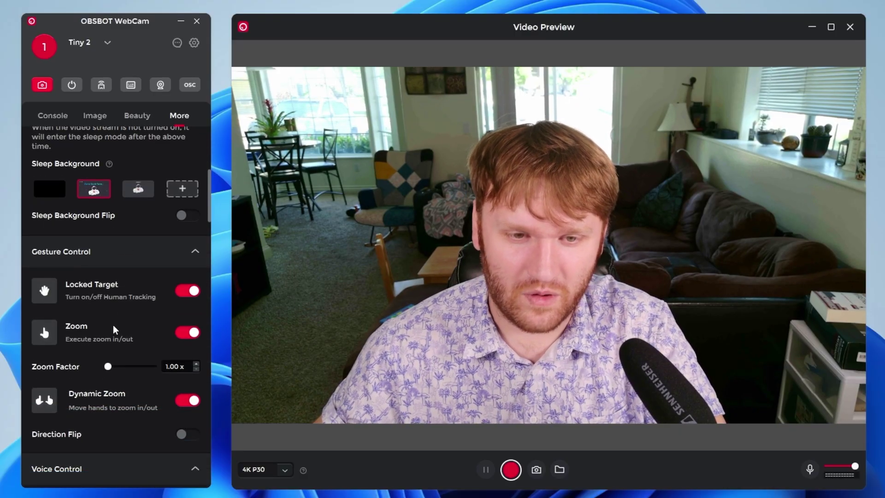
pyautogui.scroll(-1, 120, 300)
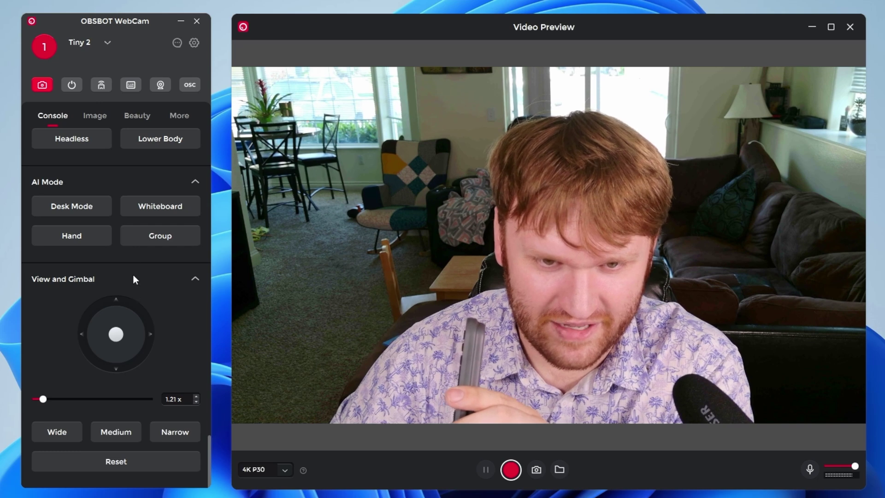
# - Choose Desk Mode under AI Mode for an overhead view of the desk
pyautogui.click(77, 206)
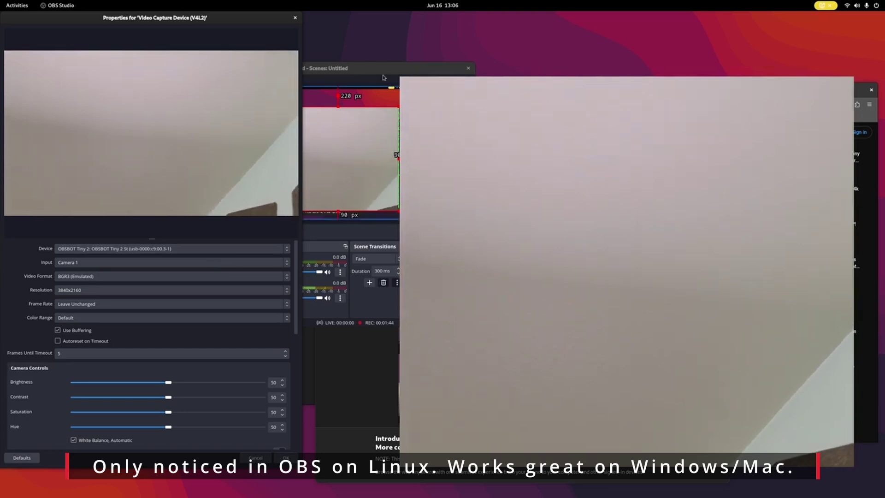
# - In OBS Studio, lower the Tiny 2's Pan, Absolute value to -35168
pyautogui.moveTo(348, 69); pyautogui.dragTo(369, 80)
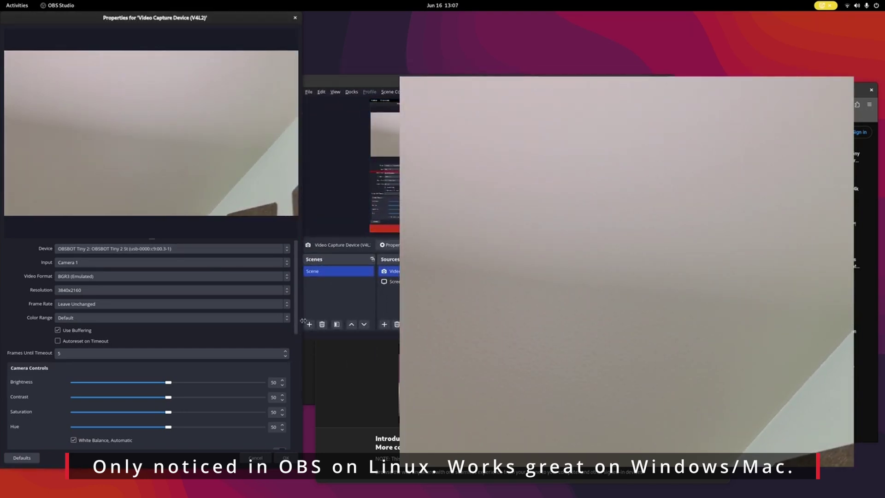
pyautogui.moveTo(295, 313); pyautogui.dragTo(281, 445)
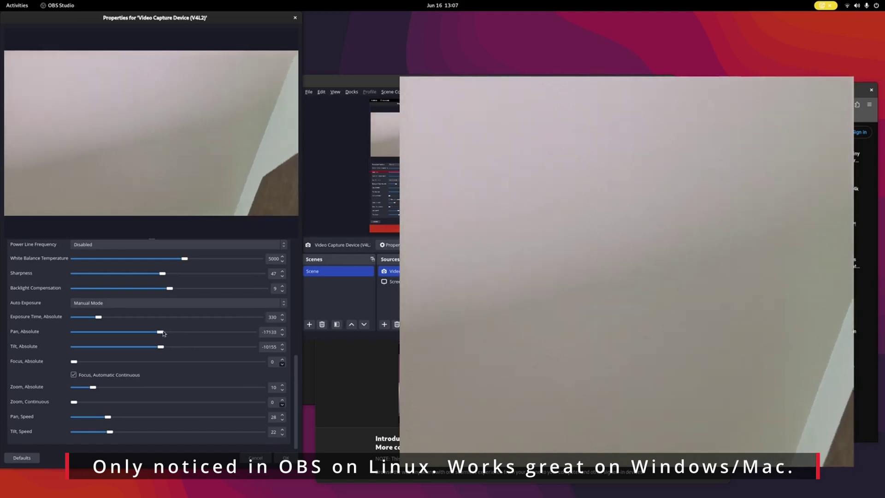
pyautogui.moveTo(164, 332); pyautogui.dragTo(160, 333)
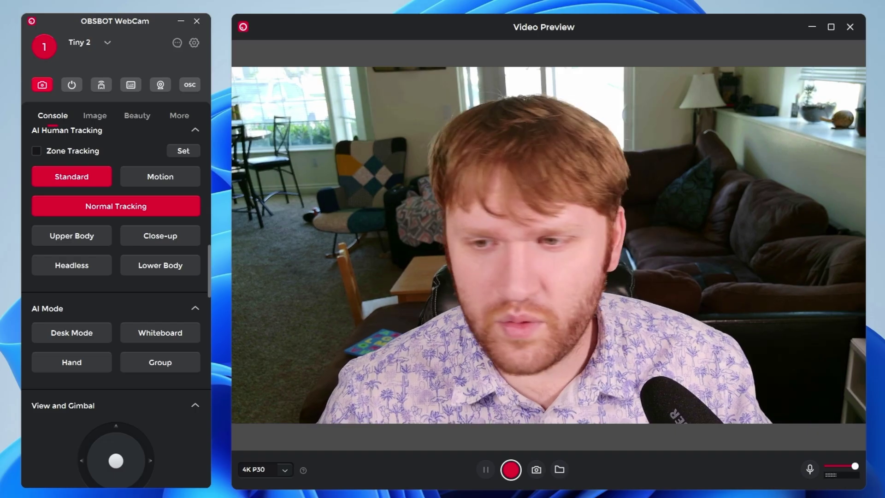